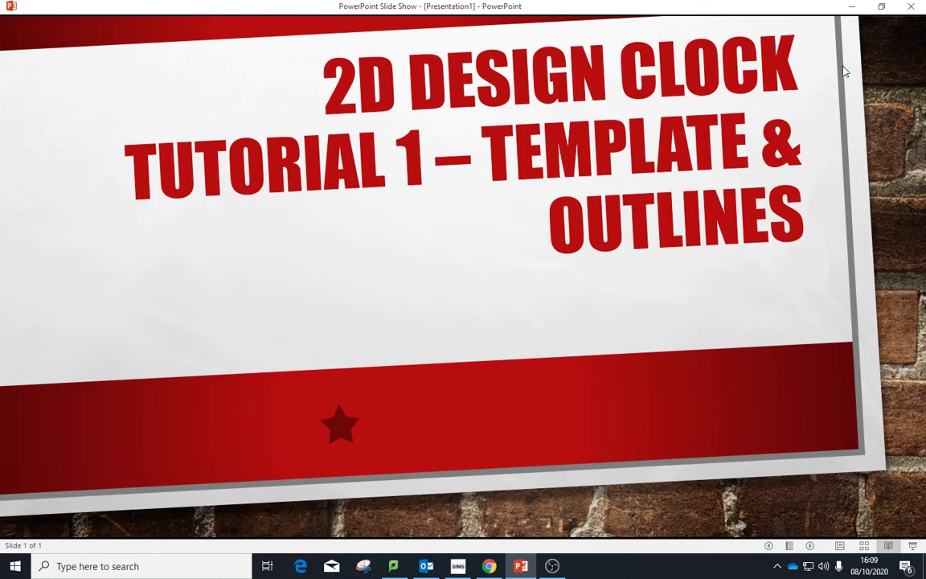
End the PowerPoint clock tutorial slide show to reveal the Windows desktop
left_click(850, 7)
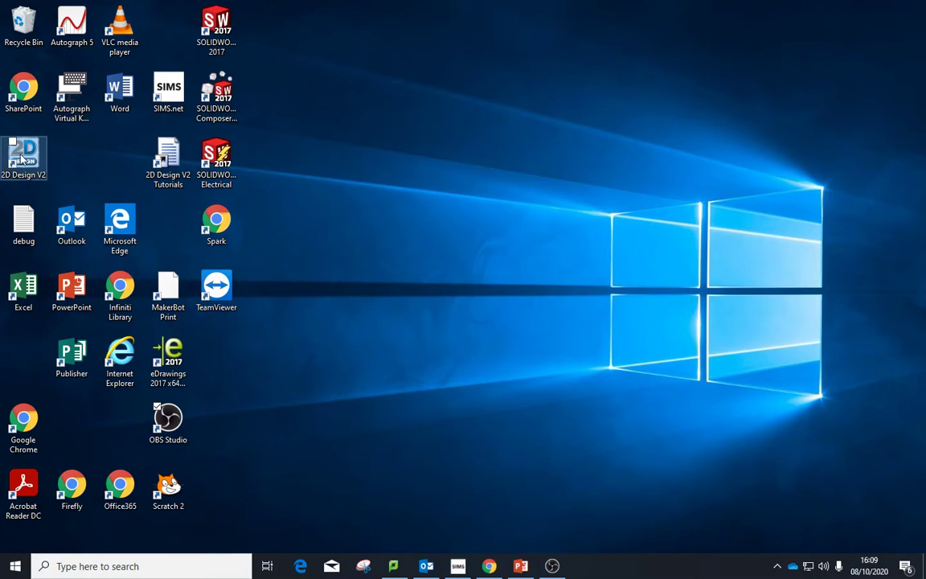
Launch 2D Design V2 by searching '2d' from the taskbar
left_click(83, 567)
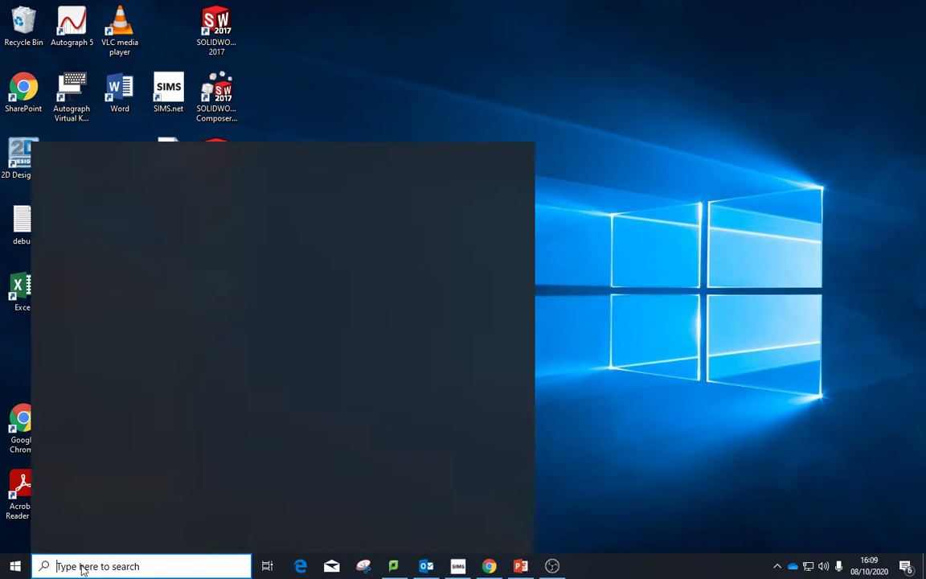
type("2d")
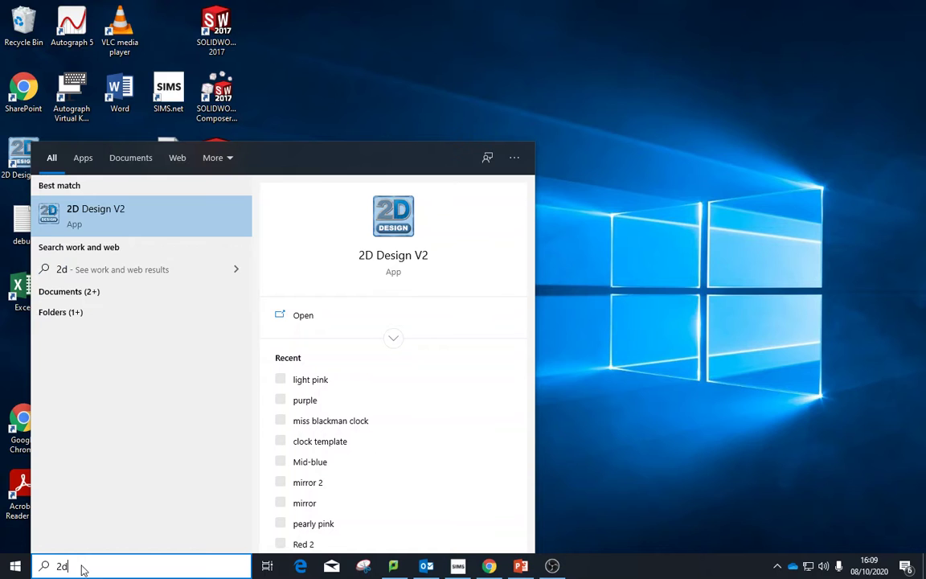
left_click(138, 222)
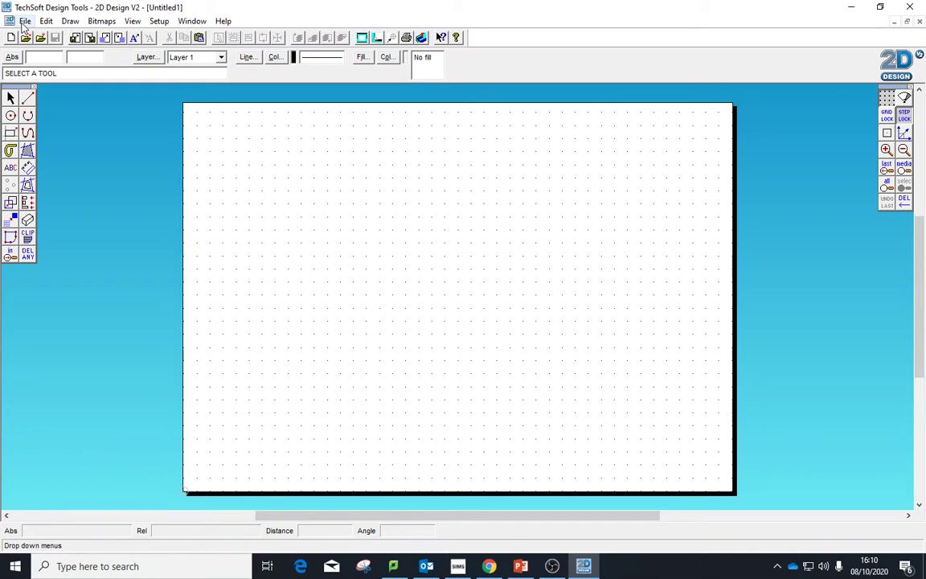
Open 'clock template' from studentareas (B:) > Design & Technology > Year 10
left_click(24, 22)
left_click(45, 52)
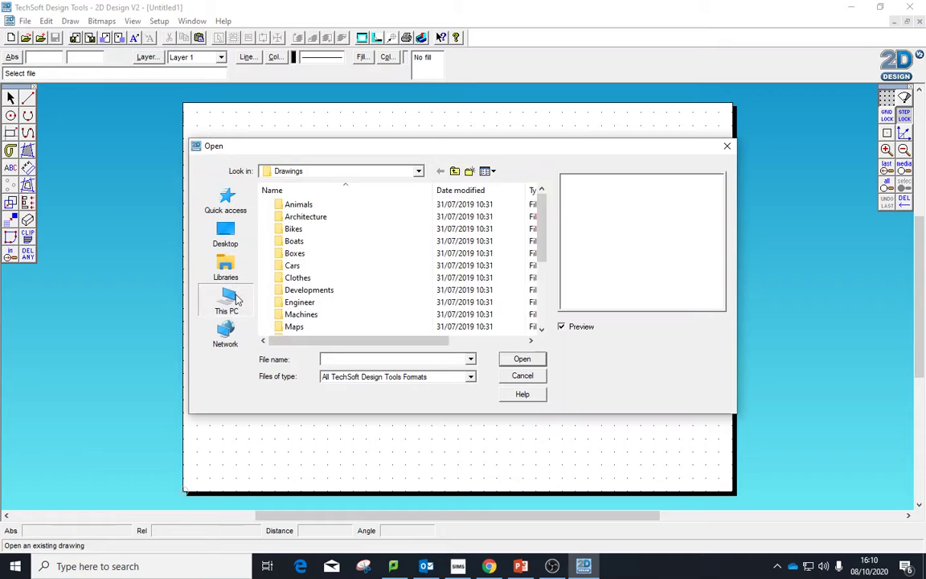
left_click(233, 298)
scroll(321, 293, "down", 5)
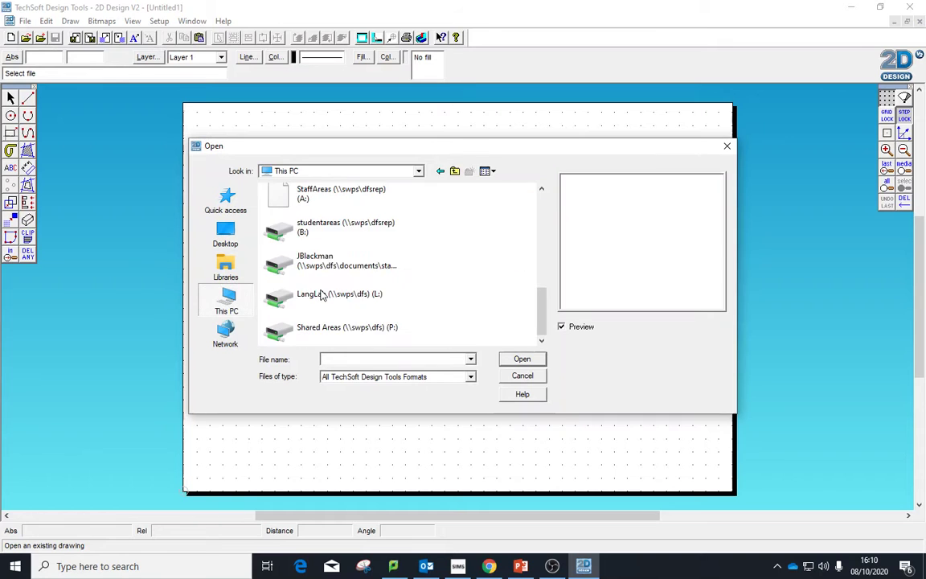
double_click(319, 226)
double_click(336, 315)
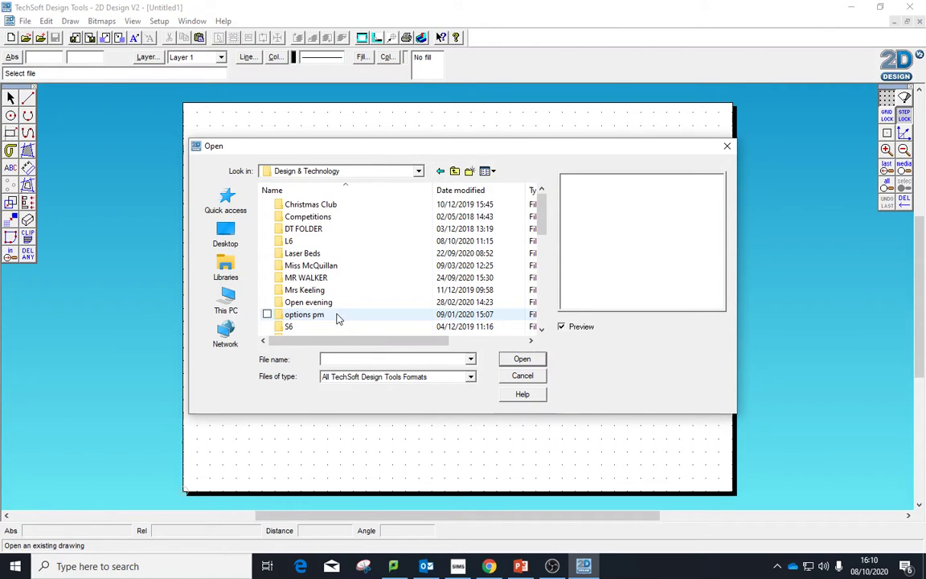
scroll(333, 305, "down", 4)
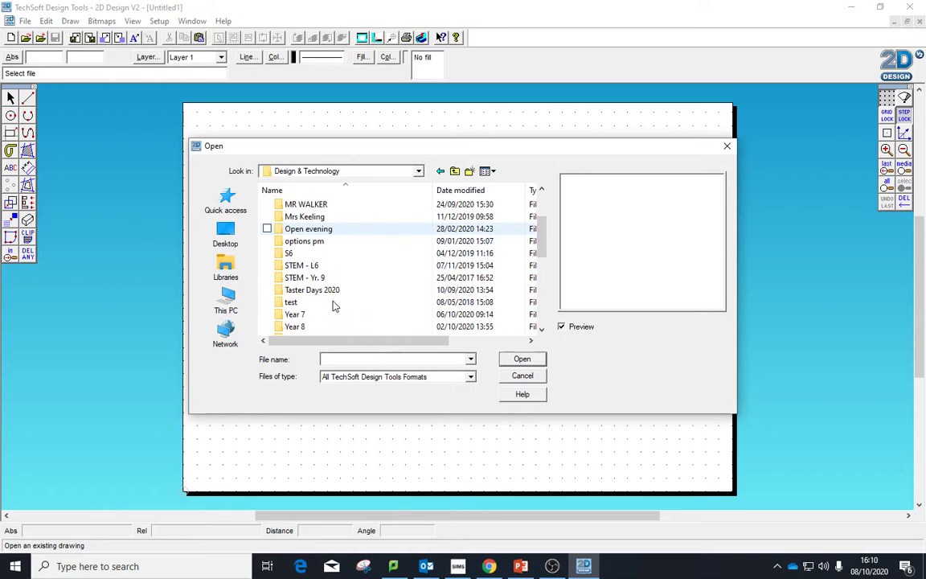
double_click(296, 277)
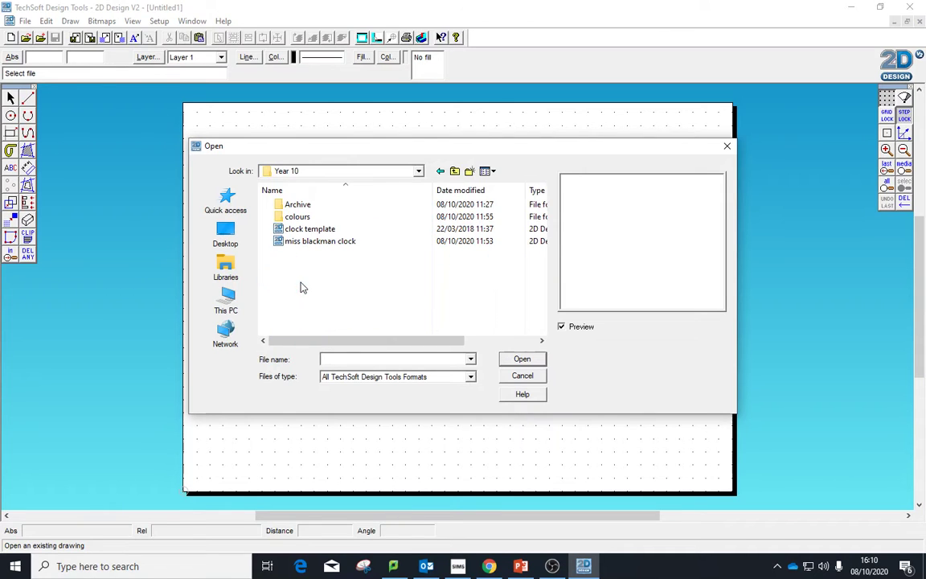
left_click(321, 231)
double_click(321, 231)
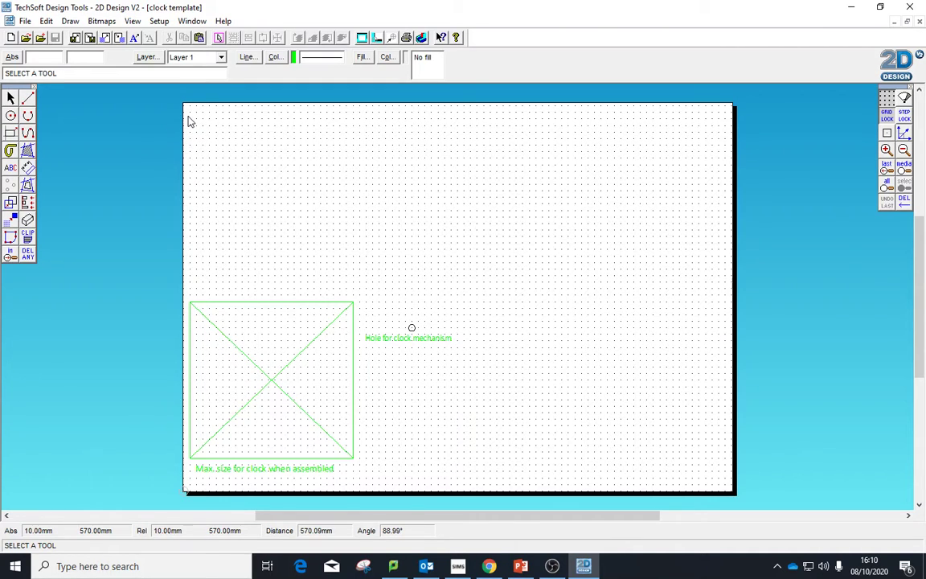
Save the drawing under a new clock file name containing the student's name, replacing the existing file
left_click(26, 21)
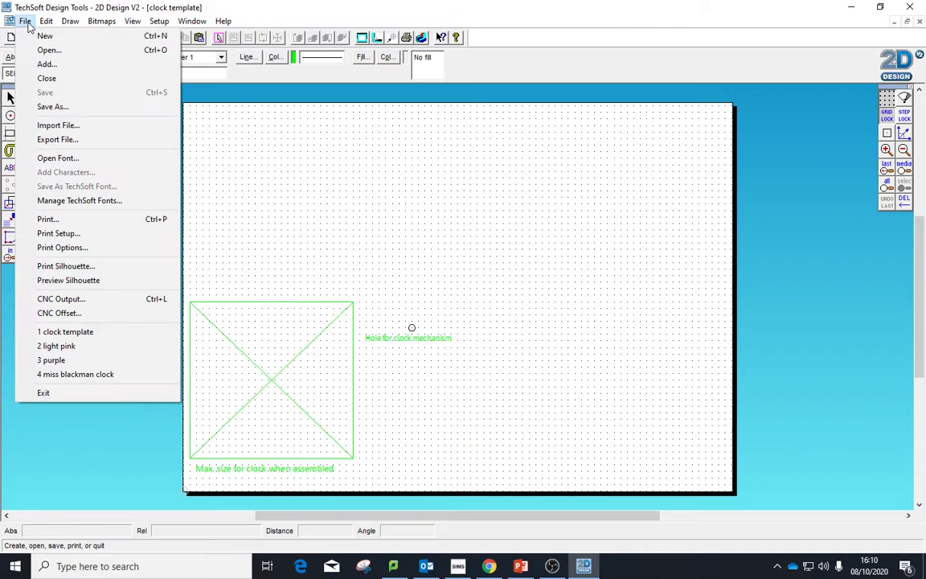
left_click(64, 107)
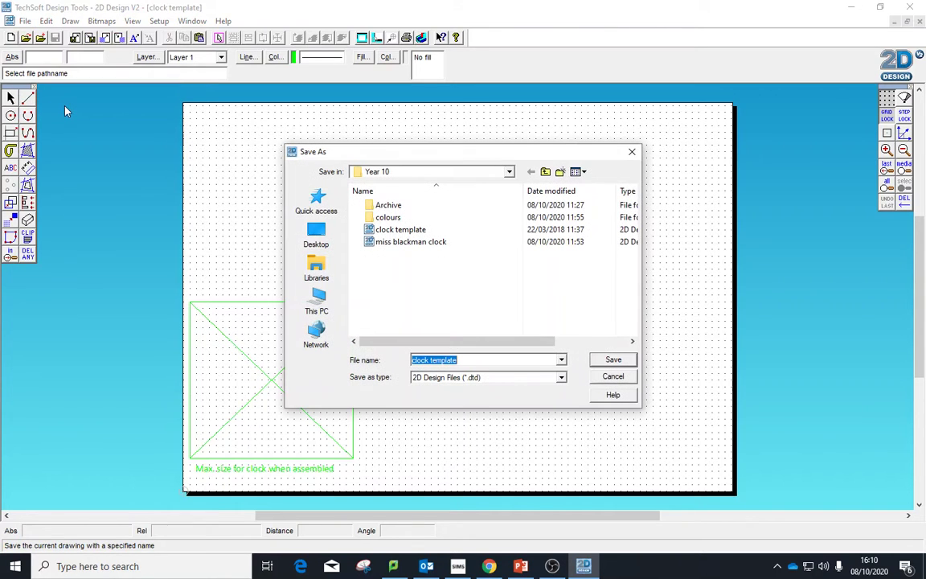
left_click(469, 360)
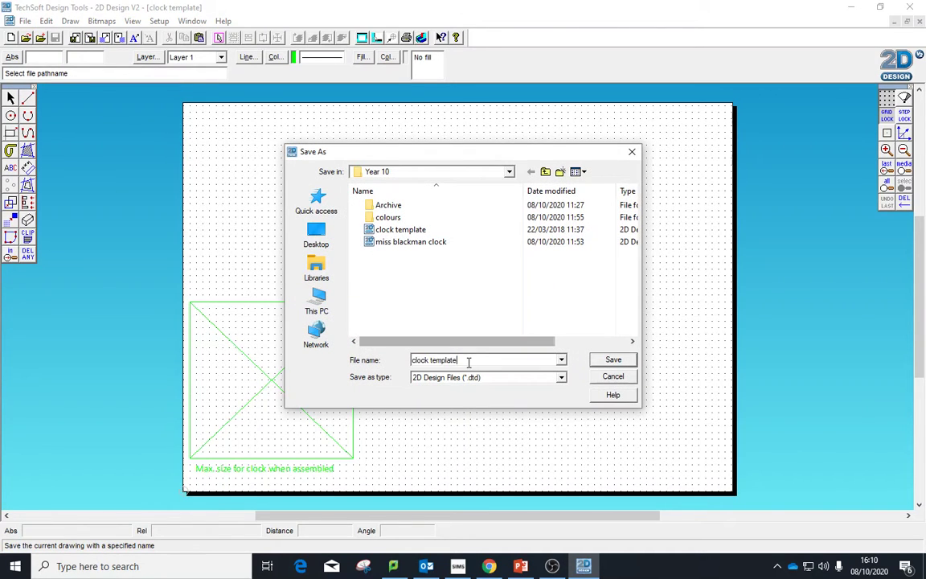
left_click_drag(469, 360, 394, 348)
key("BackSpace")
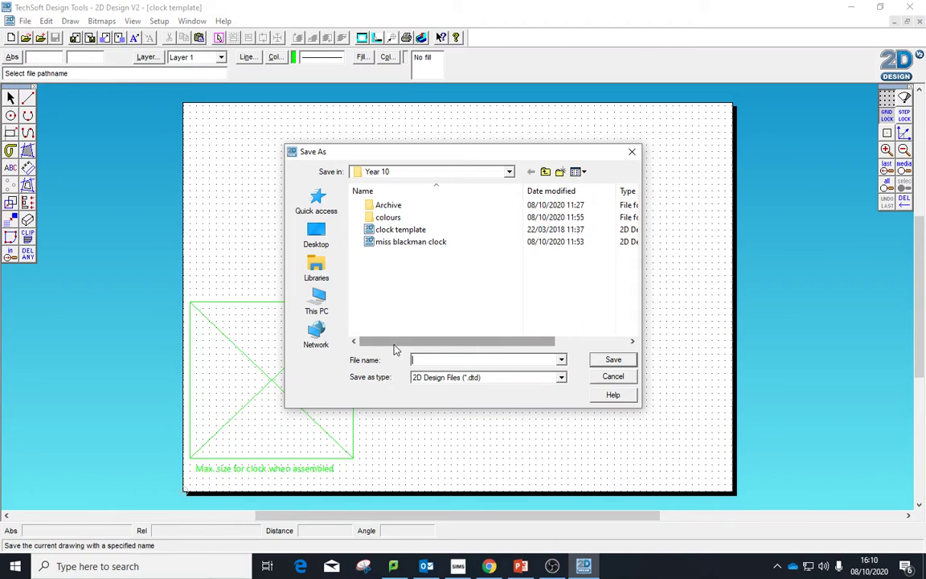
type("miss blackman")
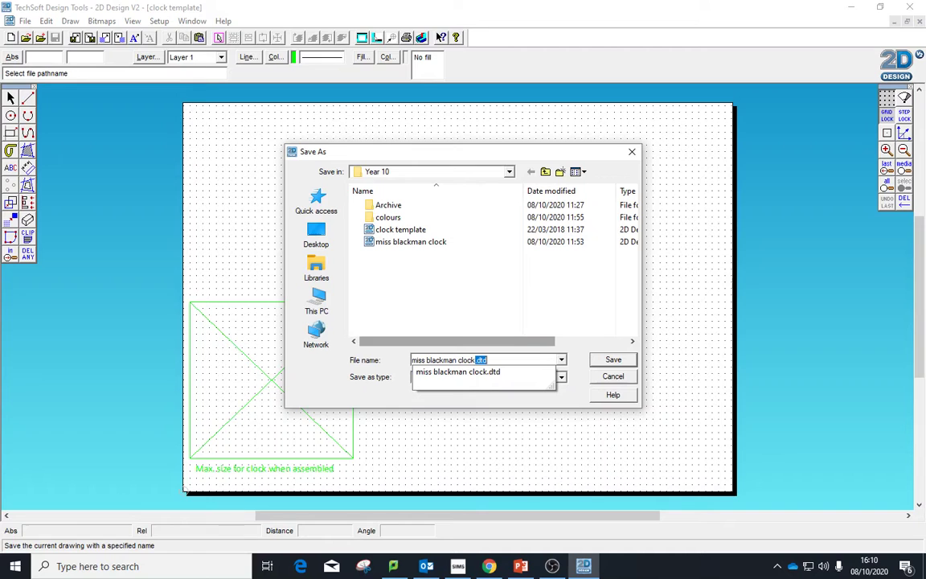
type(" clock")
key("Delete")
left_click(614, 358)
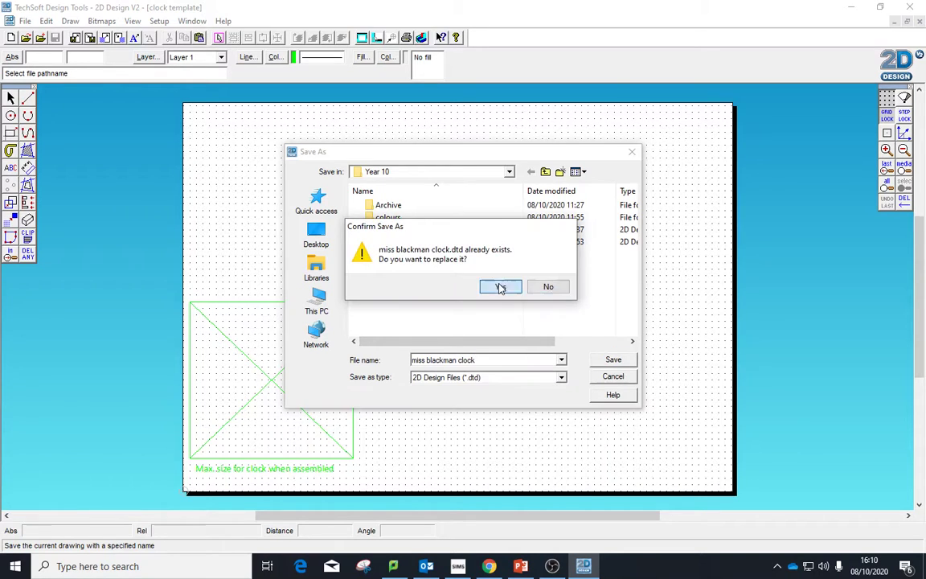
left_click(501, 287)
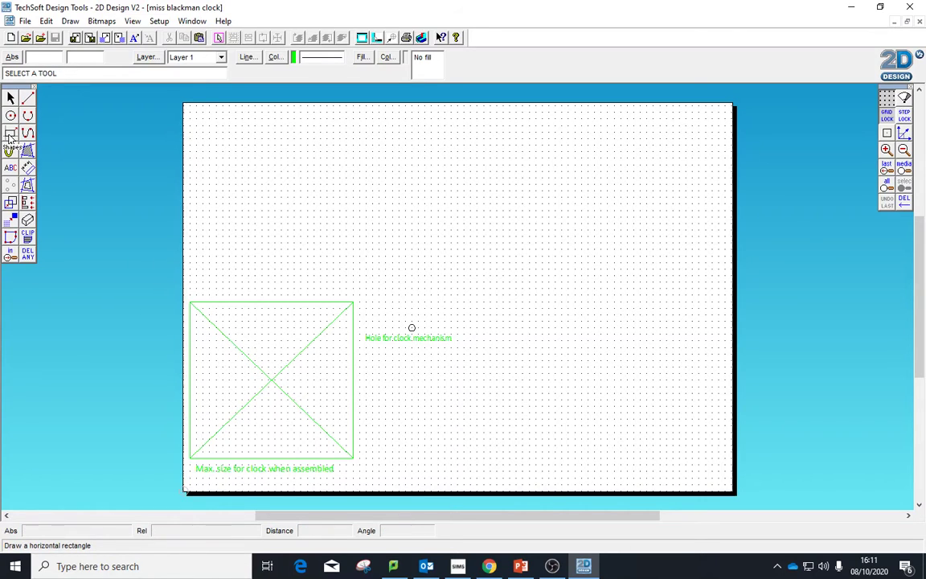
Draw a roughly 230 by 220 mm horizontal rectangle with Grid Lock toggled
left_click(9, 135)
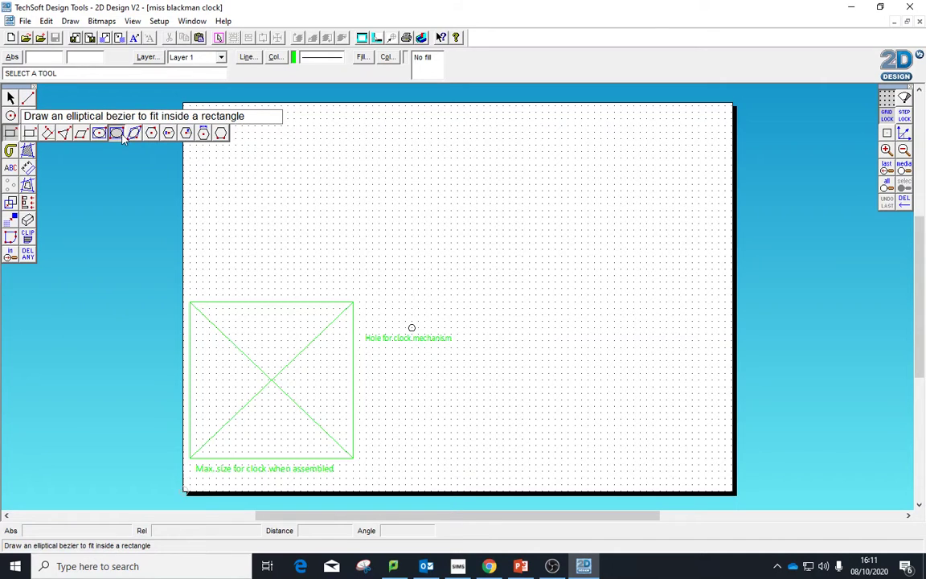
left_click(11, 133)
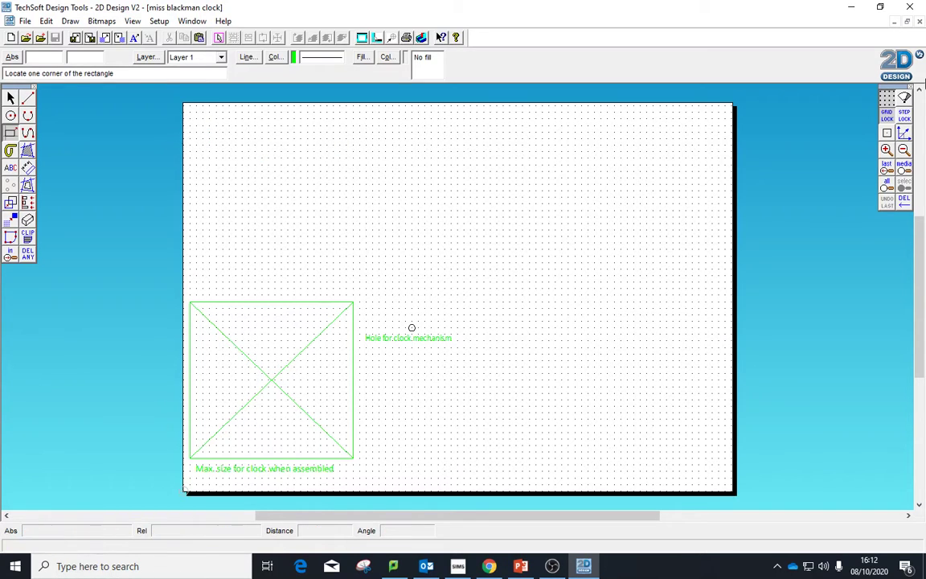
left_click(888, 117)
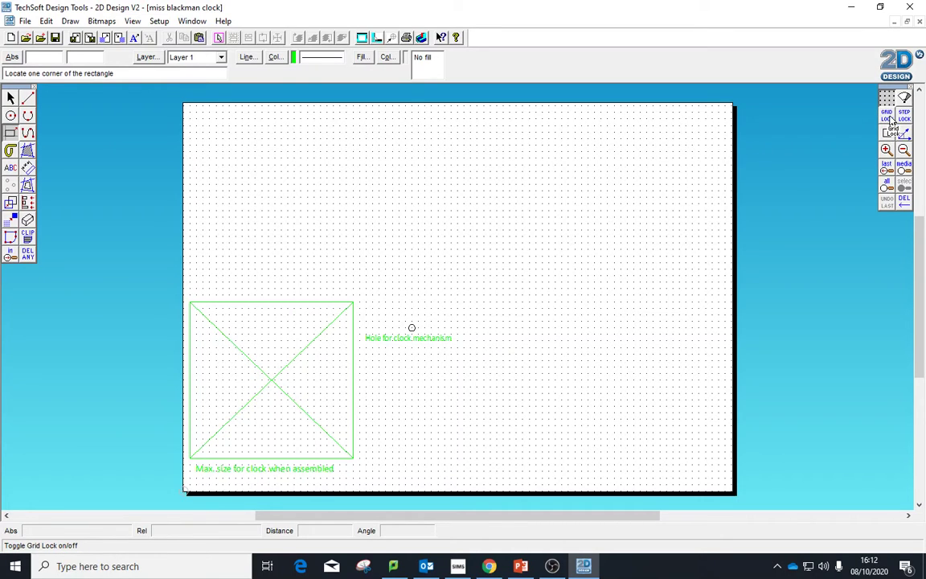
left_click(248, 132)
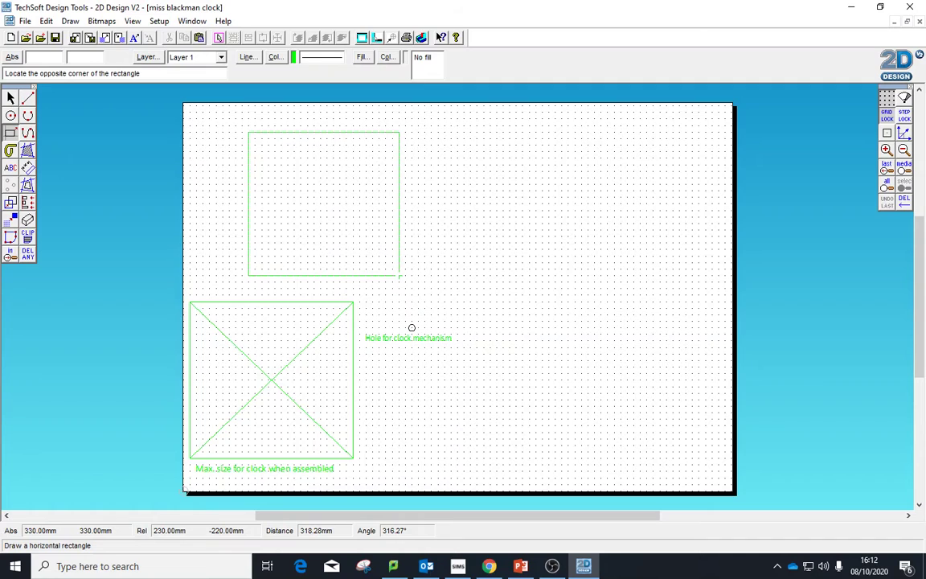
left_click(398, 274)
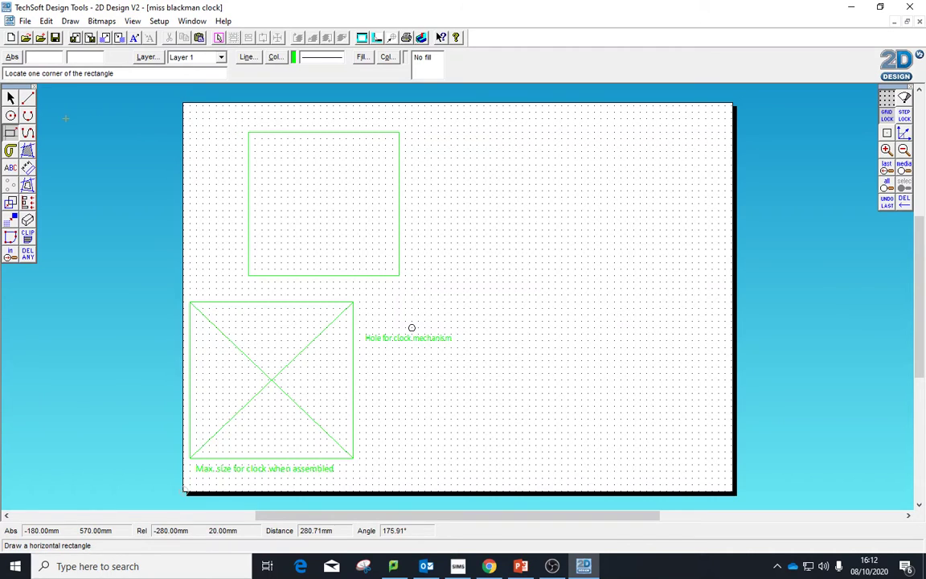
Change the rectangle's outline colour to the red custom colour
left_click(10, 97)
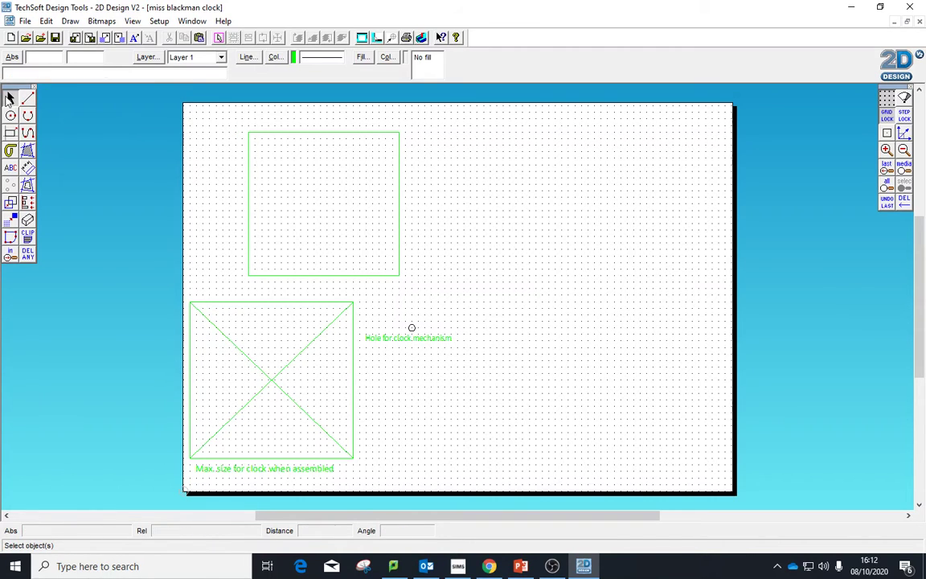
left_click(321, 139)
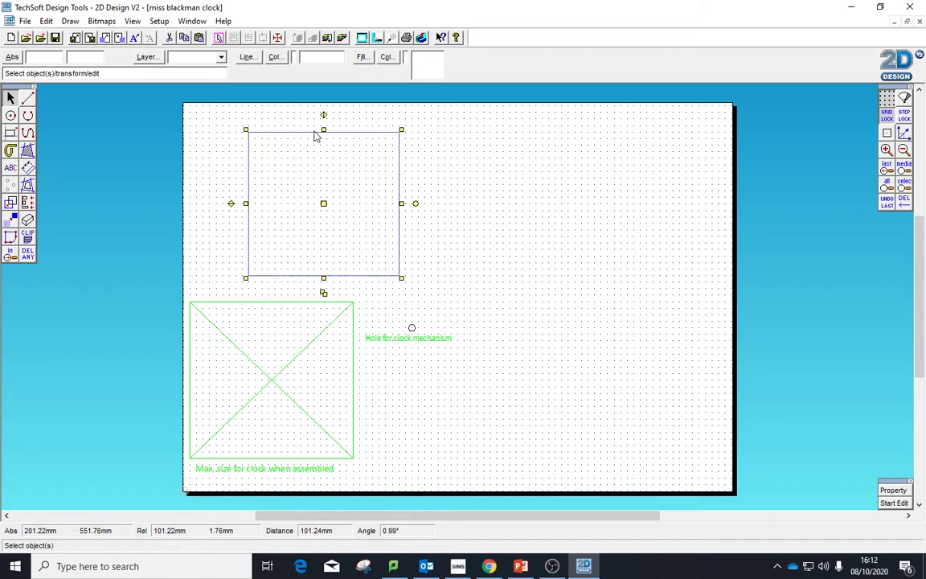
left_click(274, 58)
left_click(419, 317)
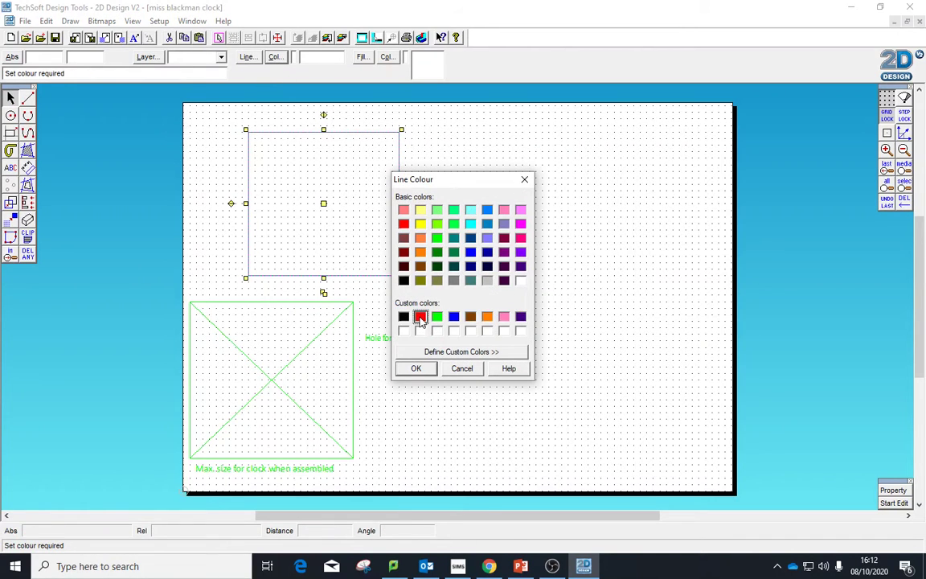
left_click(416, 368)
left_click(572, 295)
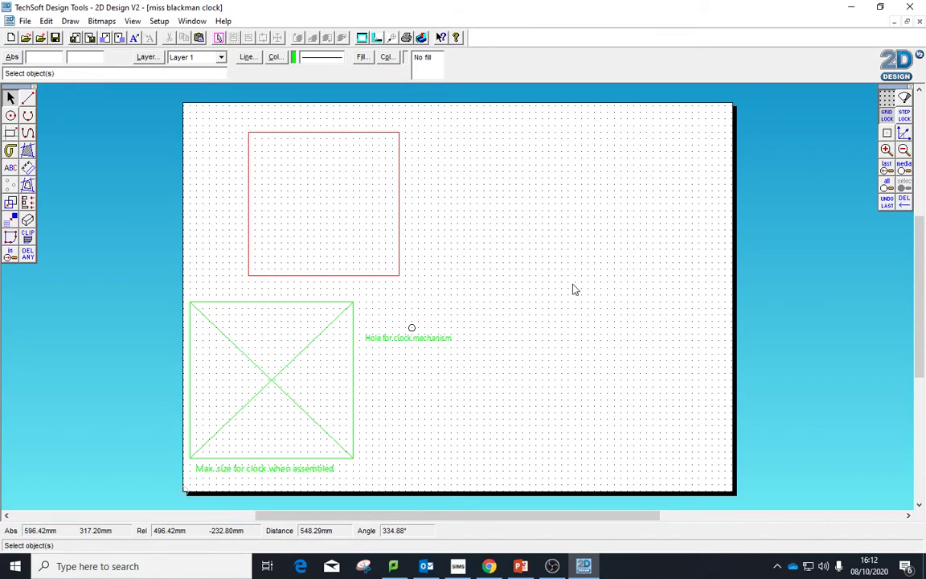
Draw a circle to the right of the rectangle
left_click(11, 115)
left_click(489, 185)
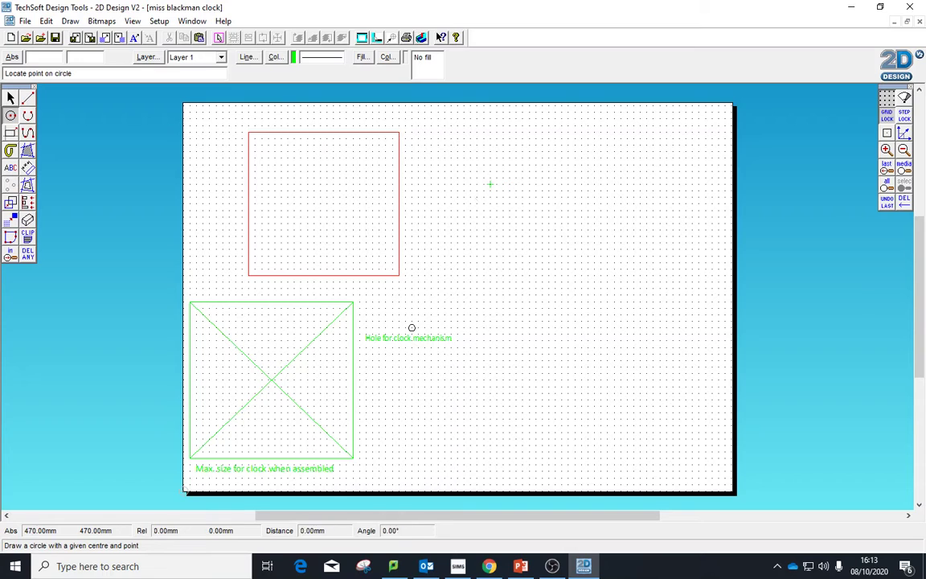
left_click(529, 235)
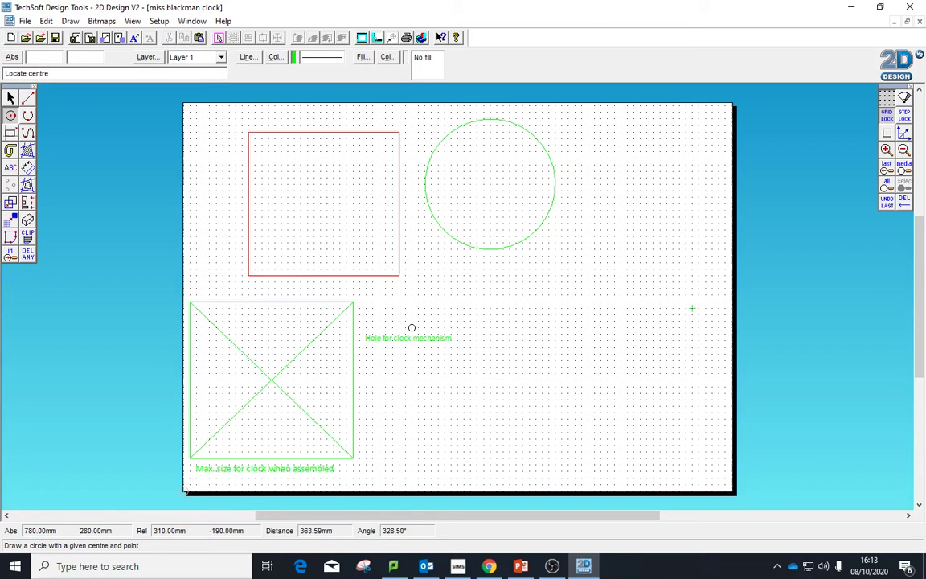
key("Escape")
Recolour the new circle's outline red
left_click(438, 121)
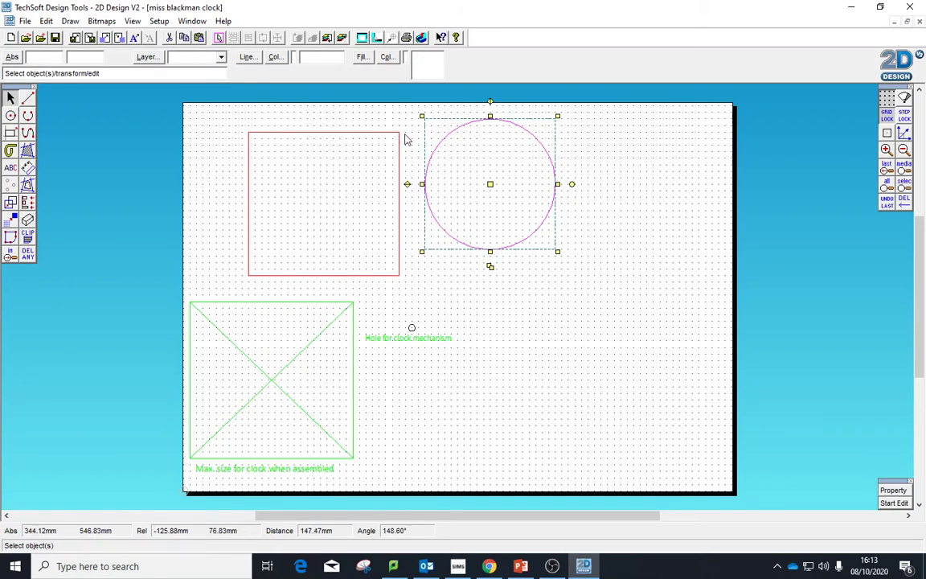
left_click(275, 57)
left_click(419, 317)
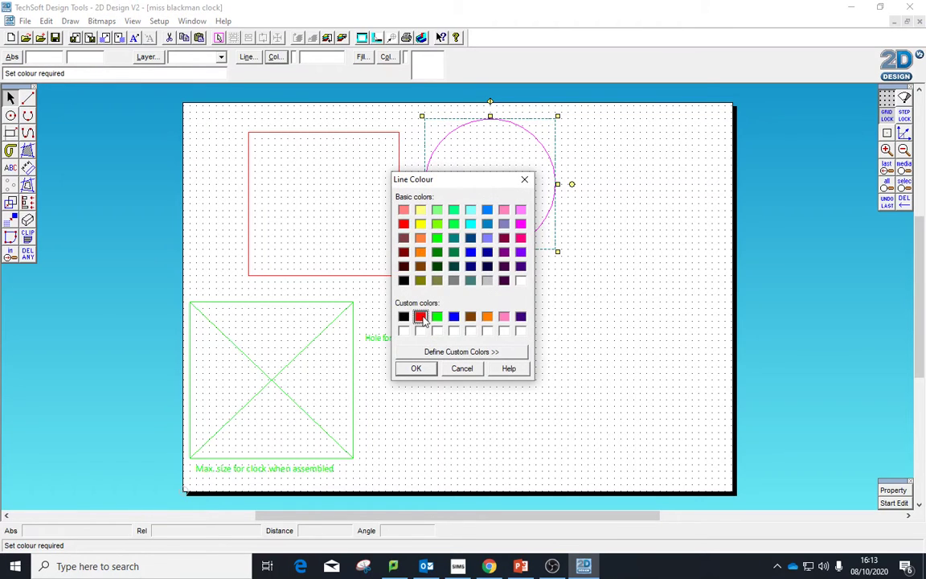
left_click(431, 370)
left_click(553, 440)
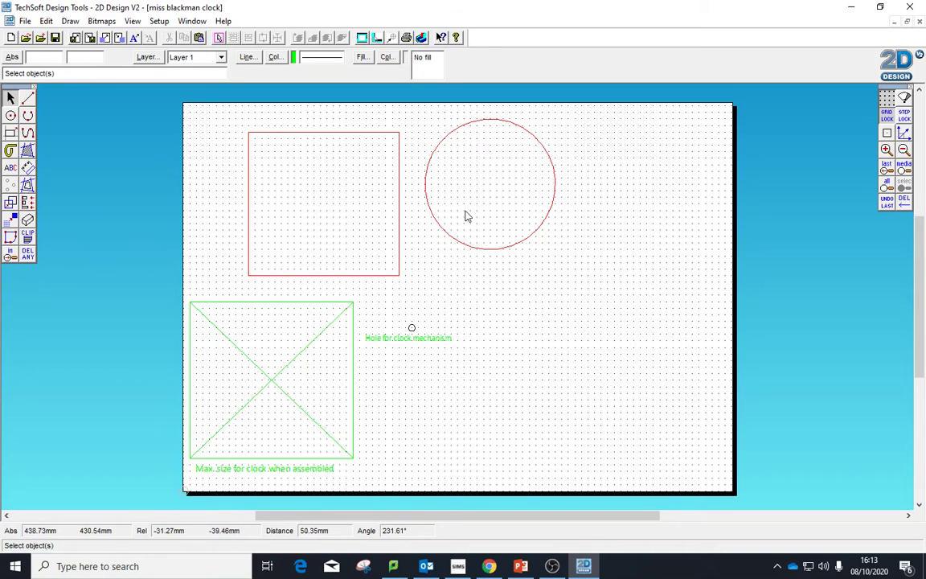
left_click(11, 116)
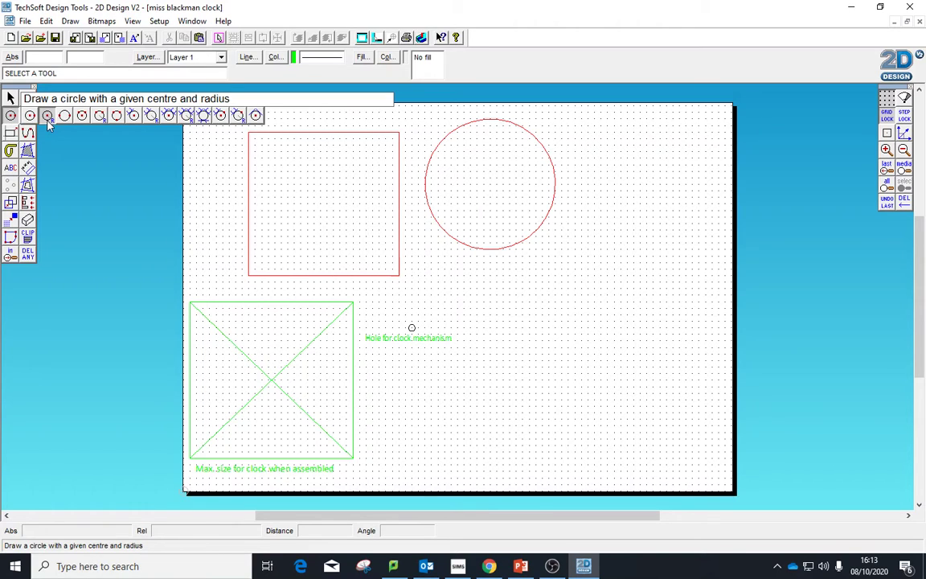
Place a 165 mm radius centre-and-radius circle at the lower right of the sheet
left_click(47, 116)
left_click_drag(452, 250, 411, 253)
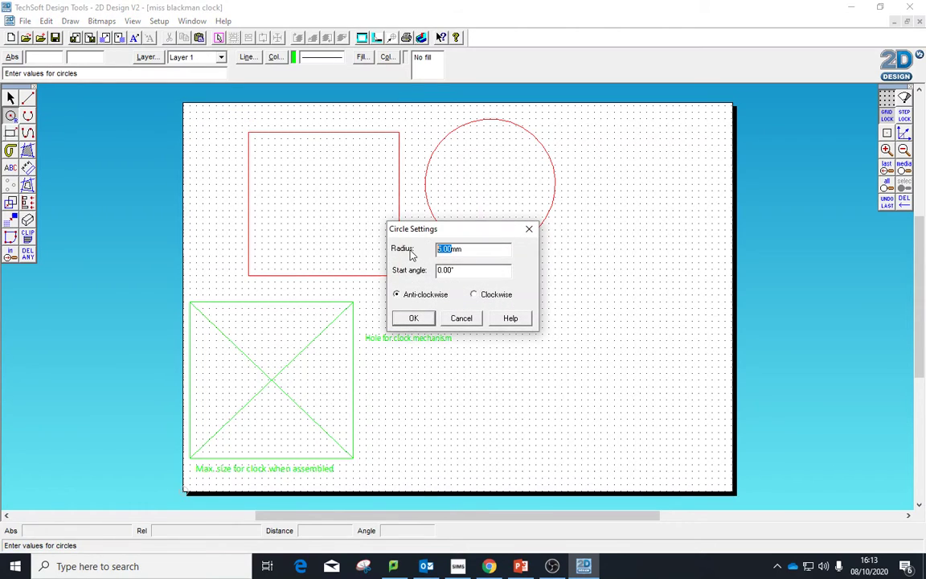
type("16")
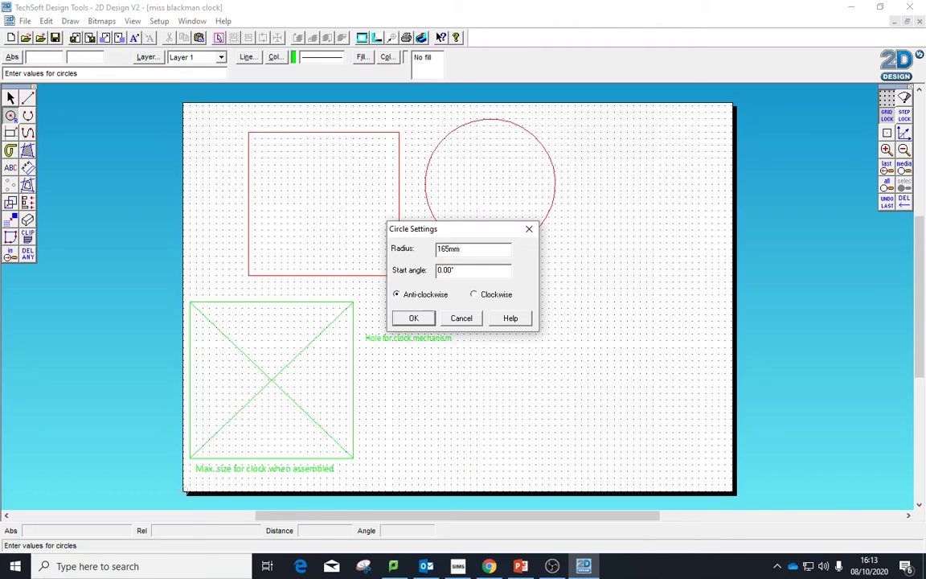
left_click(412, 318)
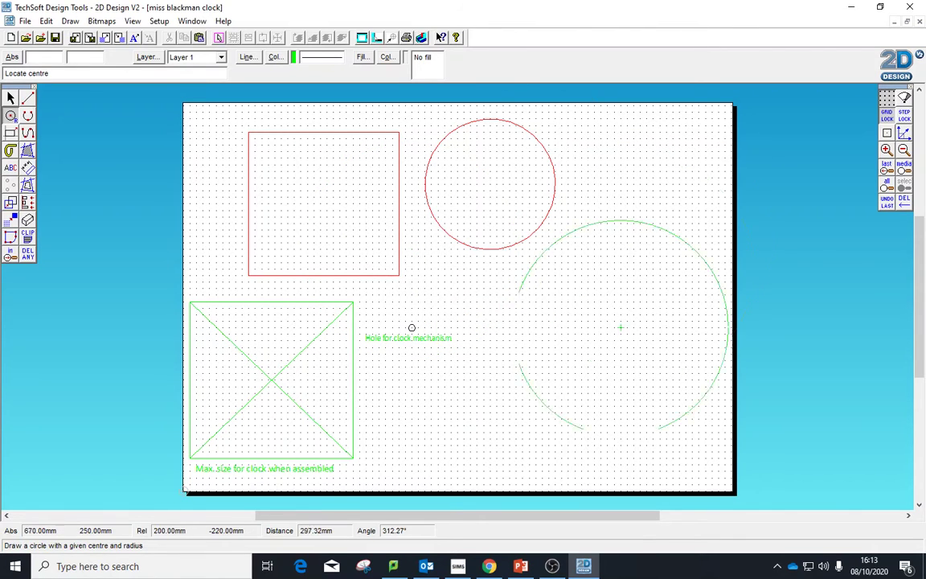
left_click(595, 334)
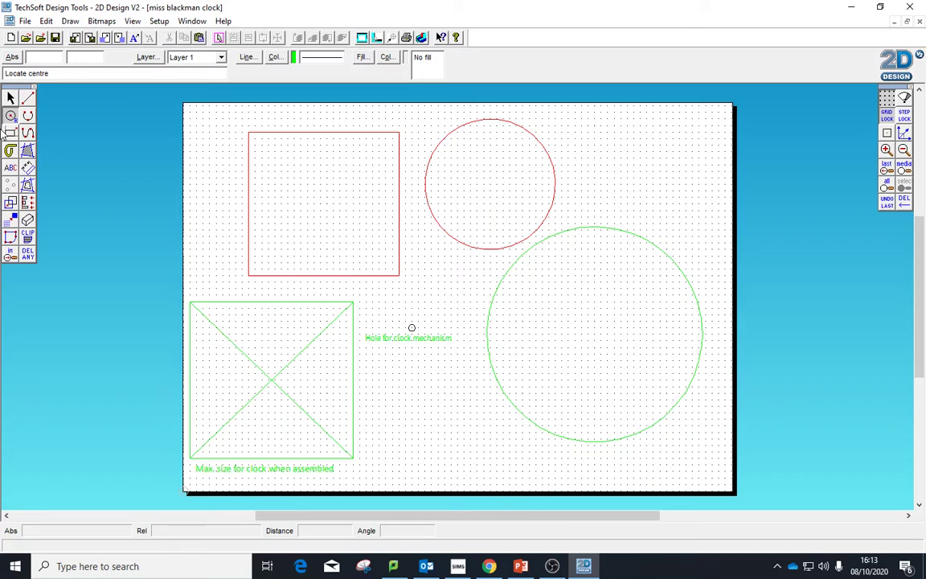
key("Escape")
Set the large circle's outline colour to red
left_click(517, 262)
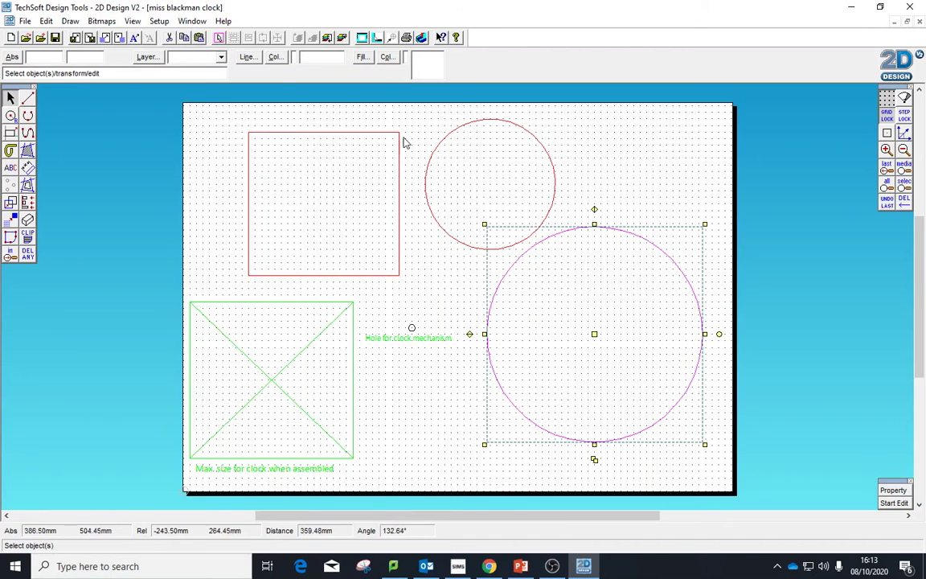
left_click(275, 57)
left_click(420, 316)
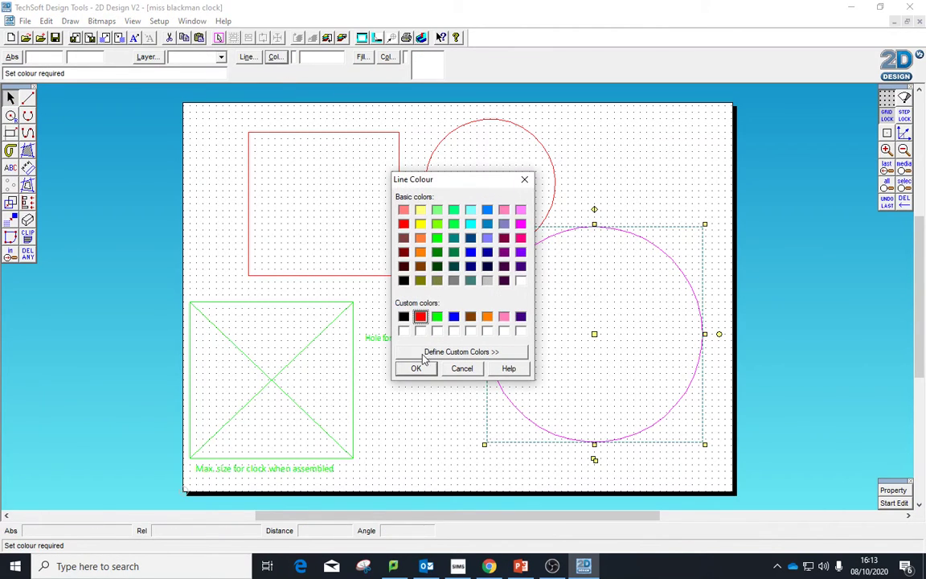
left_click(415, 368)
left_click(770, 349)
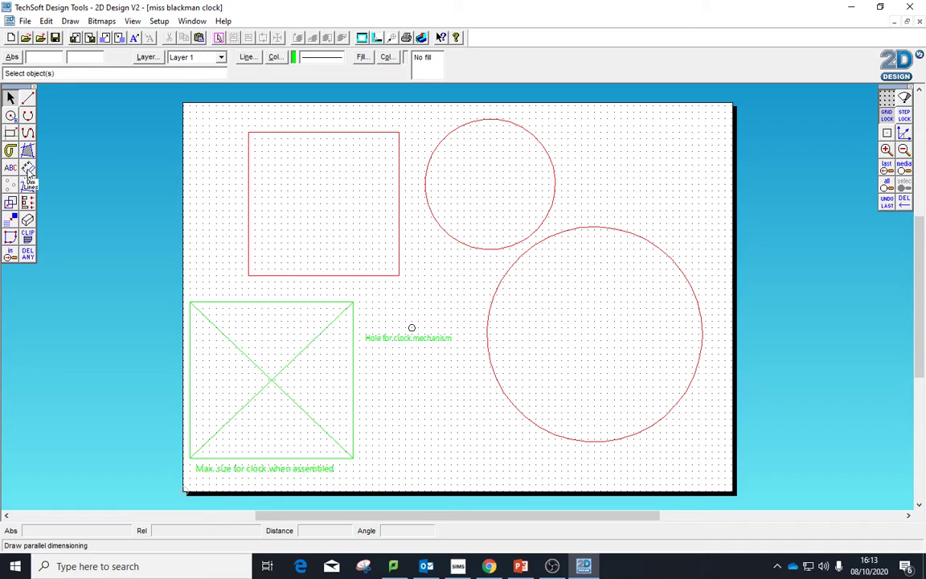
Add parallel dimensions of 230 across the rectangle and 200 across the upper circle
left_click(28, 168)
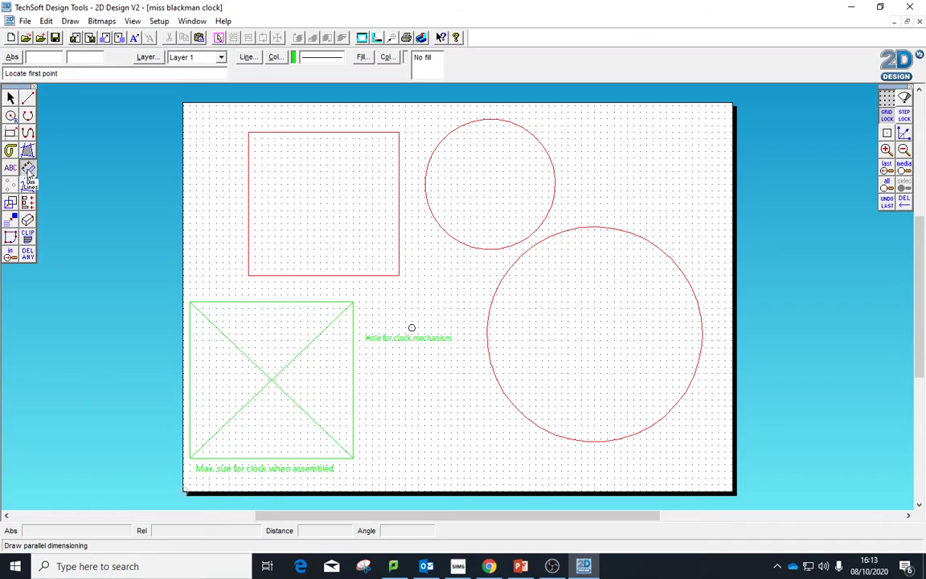
left_click(411, 327)
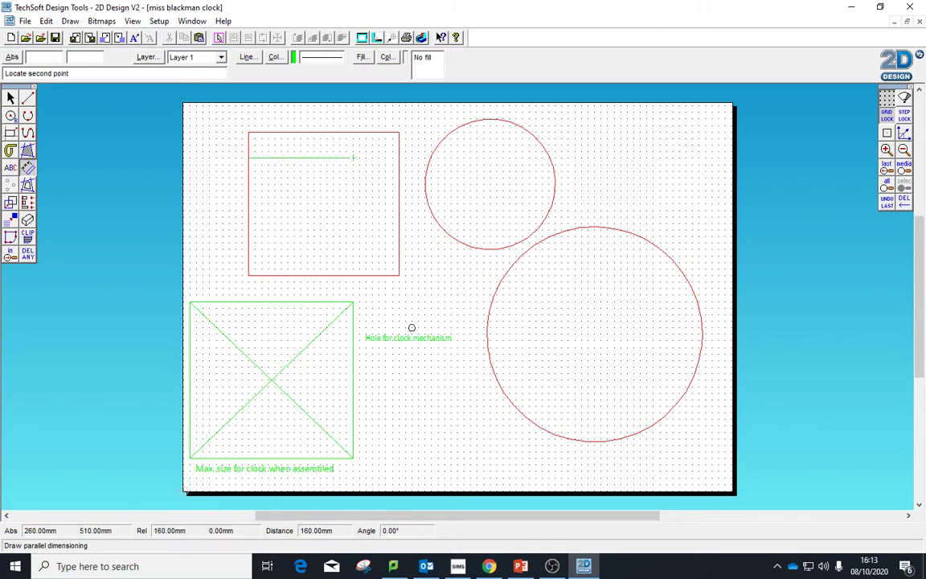
left_click(398, 156)
left_click(399, 114)
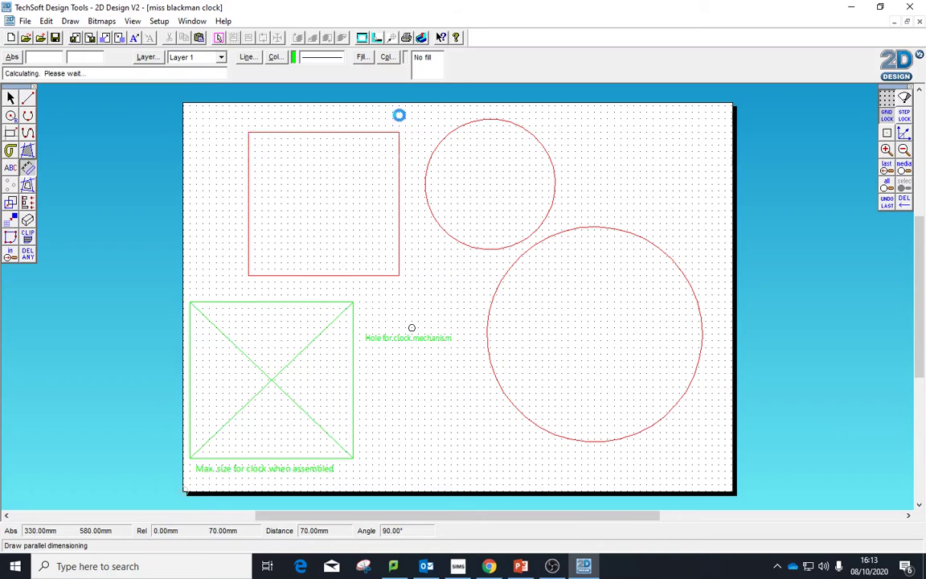
scroll(412, 327, "up", 1)
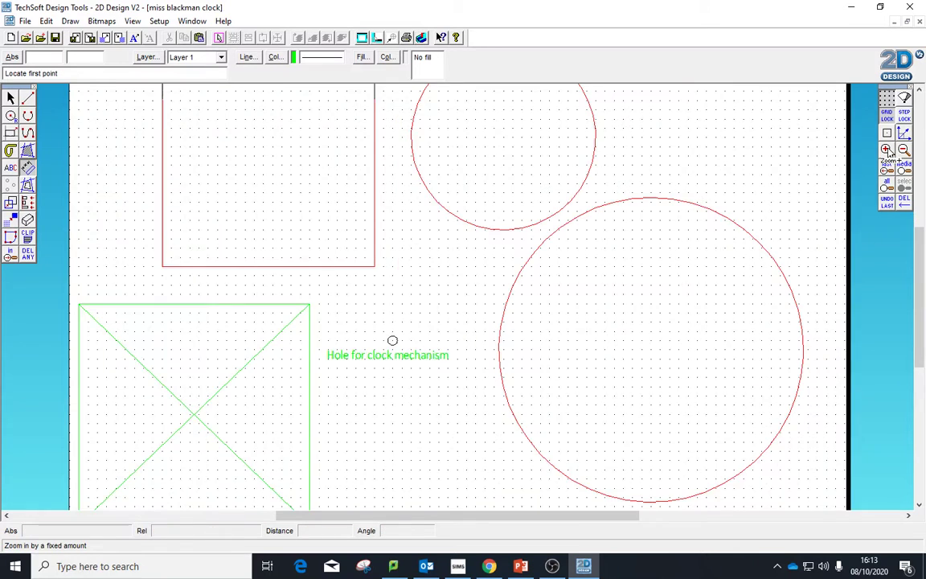
scroll(366, 491, "up", 3)
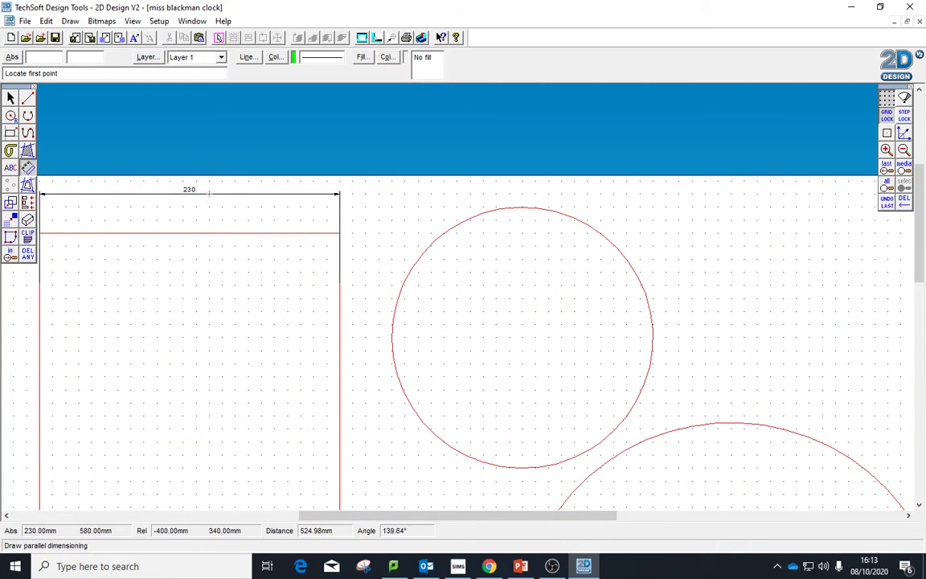
left_click(393, 337)
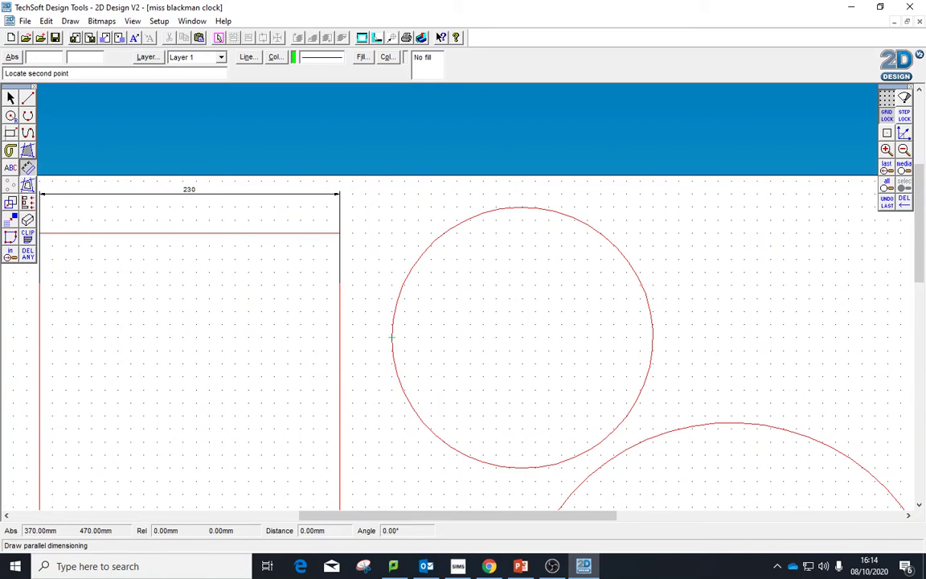
left_click(652, 337)
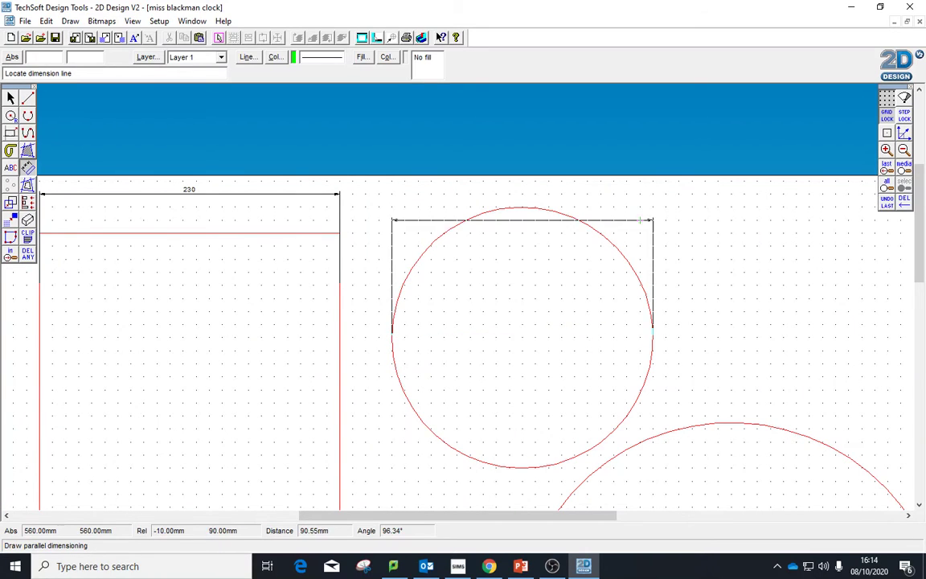
left_click(562, 193)
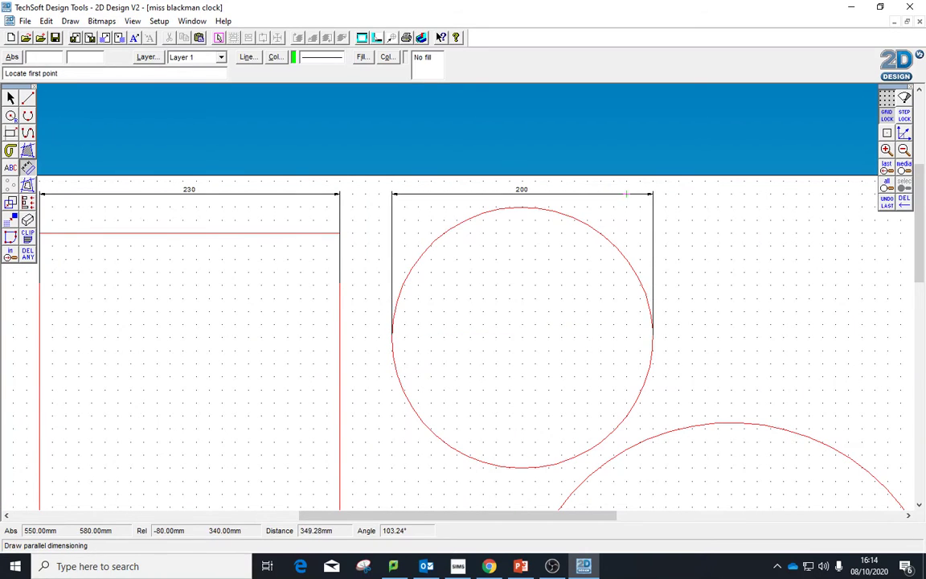
Draw a right-angled triangle from three single lines right of the upper circle
left_click(27, 101)
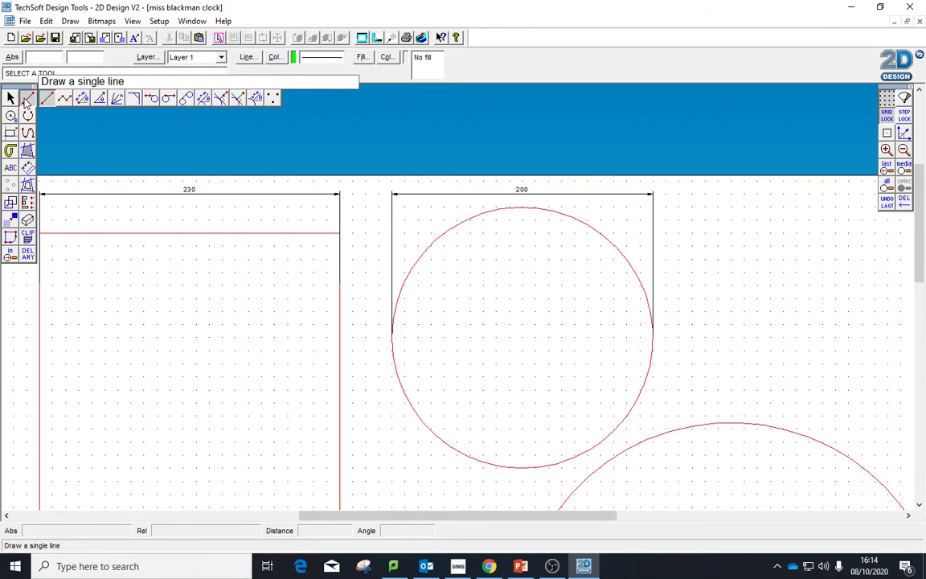
left_click(46, 97)
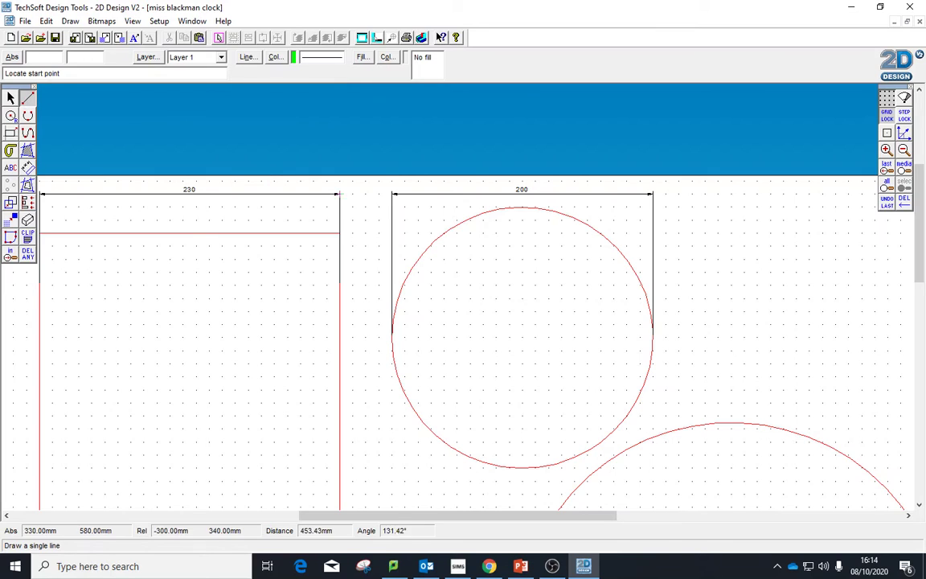
left_click(717, 233)
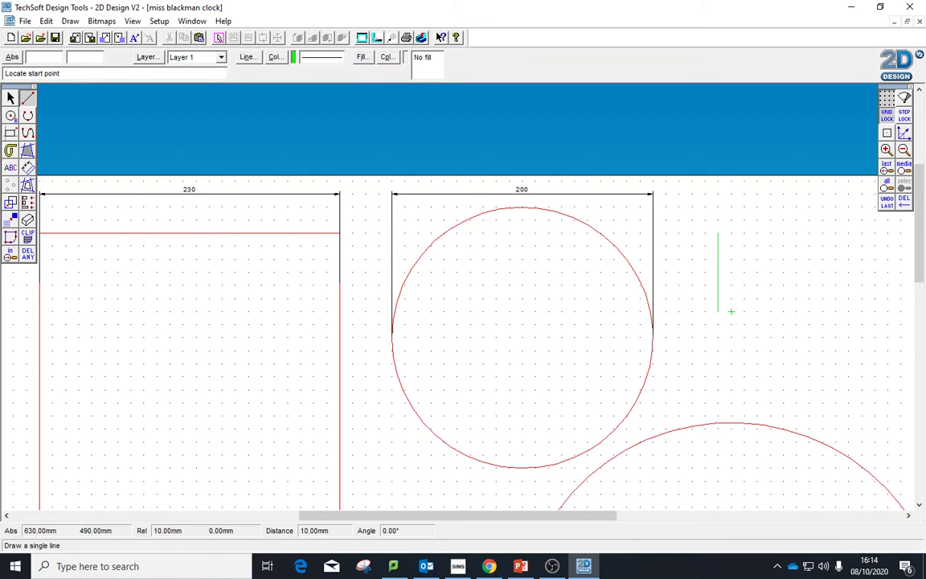
left_click(718, 312)
left_click(718, 233)
left_click(731, 233)
left_click(795, 233)
left_click(796, 233)
left_click(731, 312)
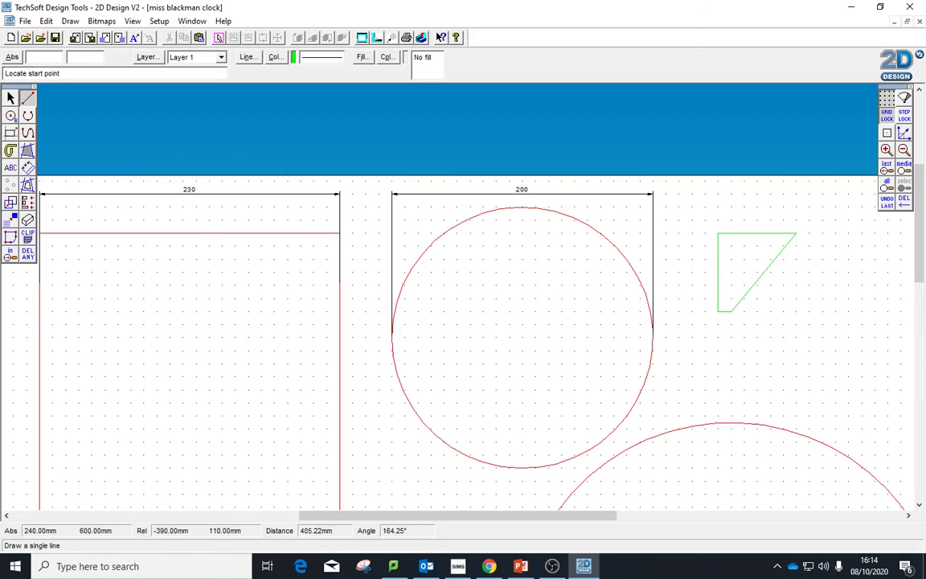
Select the triangle's three lines and set their outline colour to red
left_click(10, 97)
left_click_drag(696, 214, 864, 344)
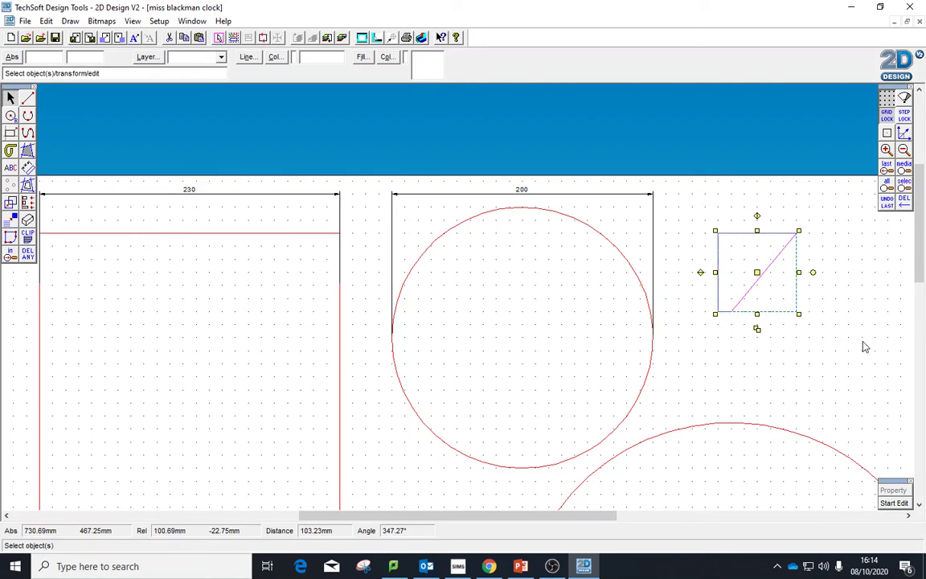
left_click(274, 58)
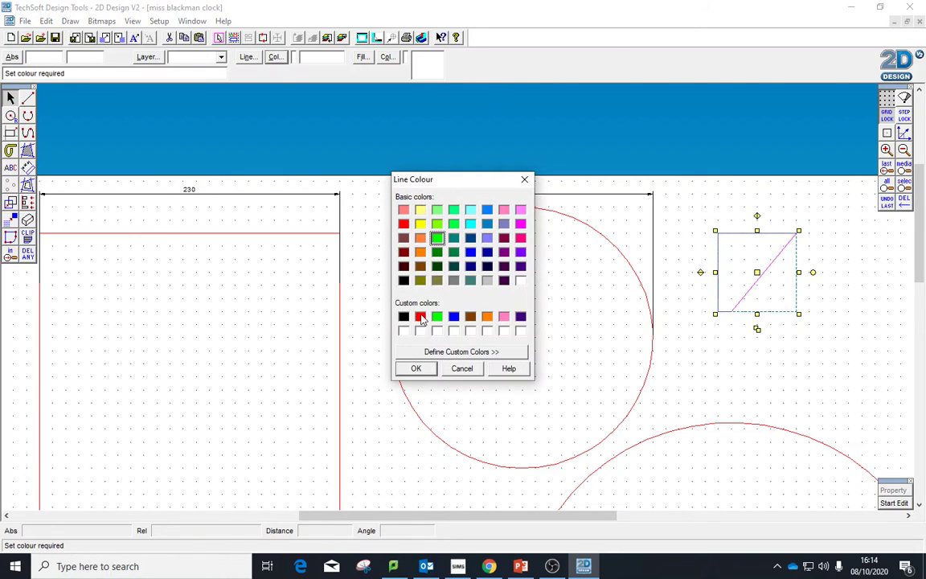
left_click(420, 317)
left_click(415, 368)
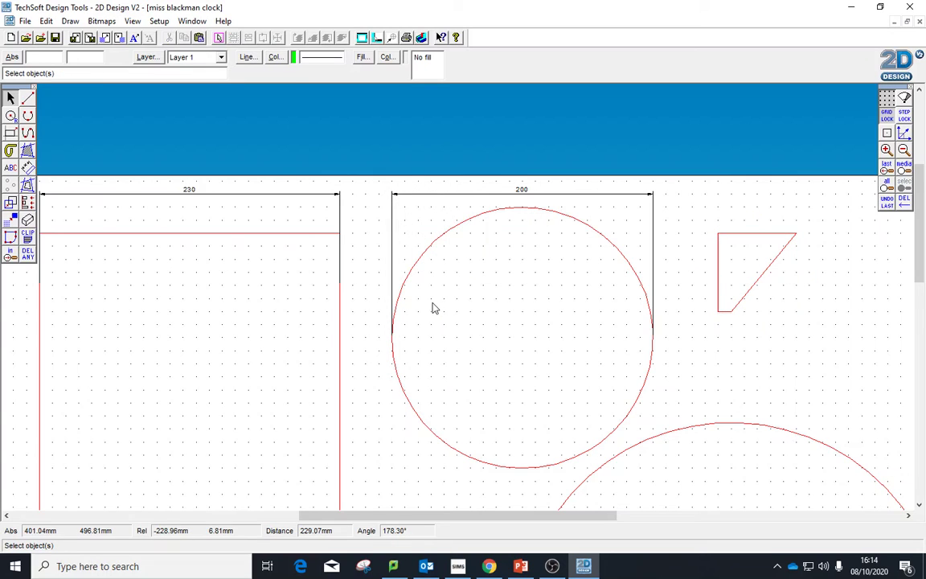